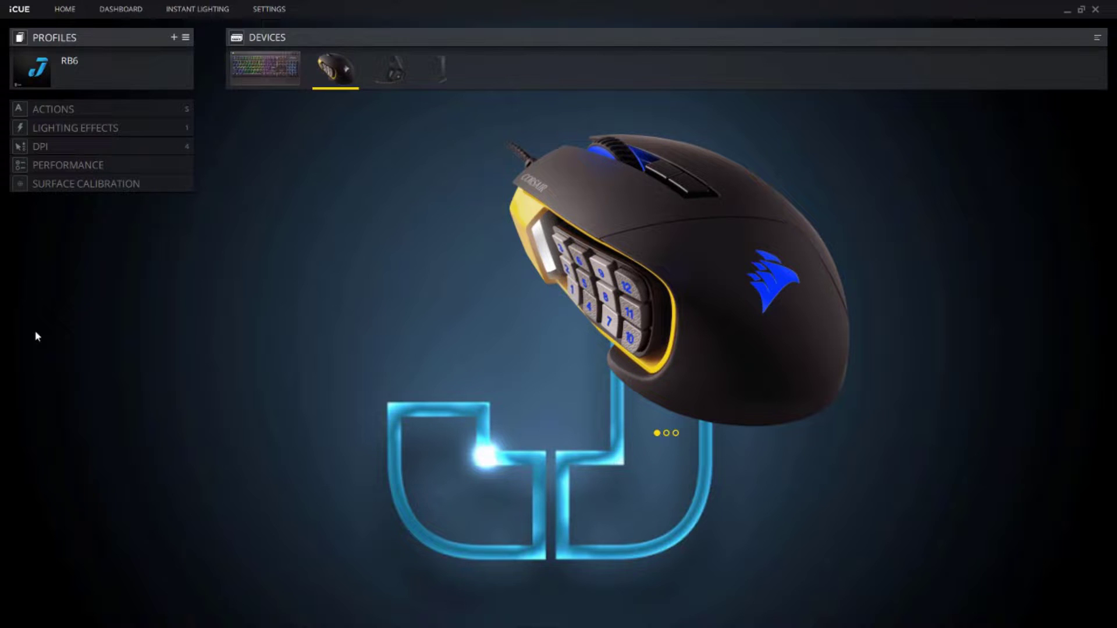
- Cycle through the Default and HW DPI Mode 1–3 profiles, finishing with HW DPI Mode 1 active
left_click(36, 146)
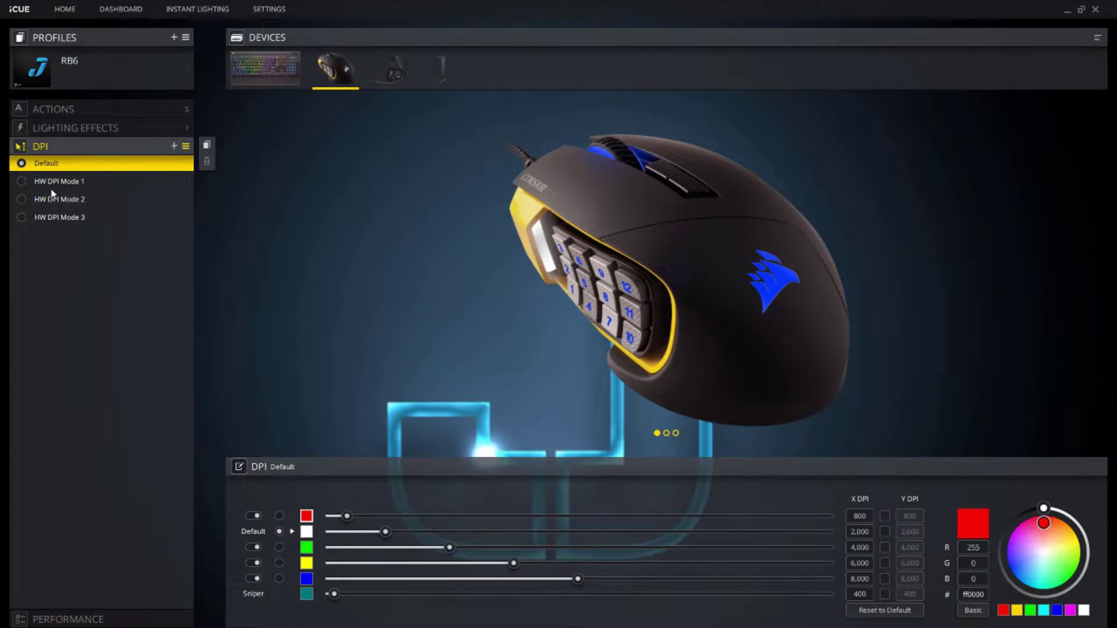
left_click(22, 181)
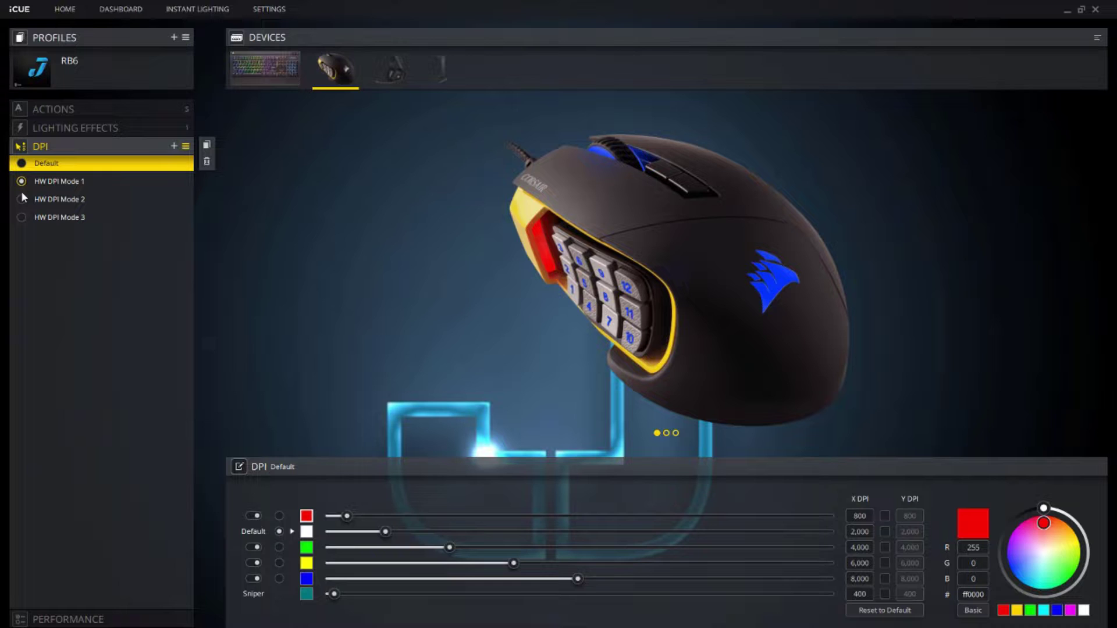
left_click(22, 199)
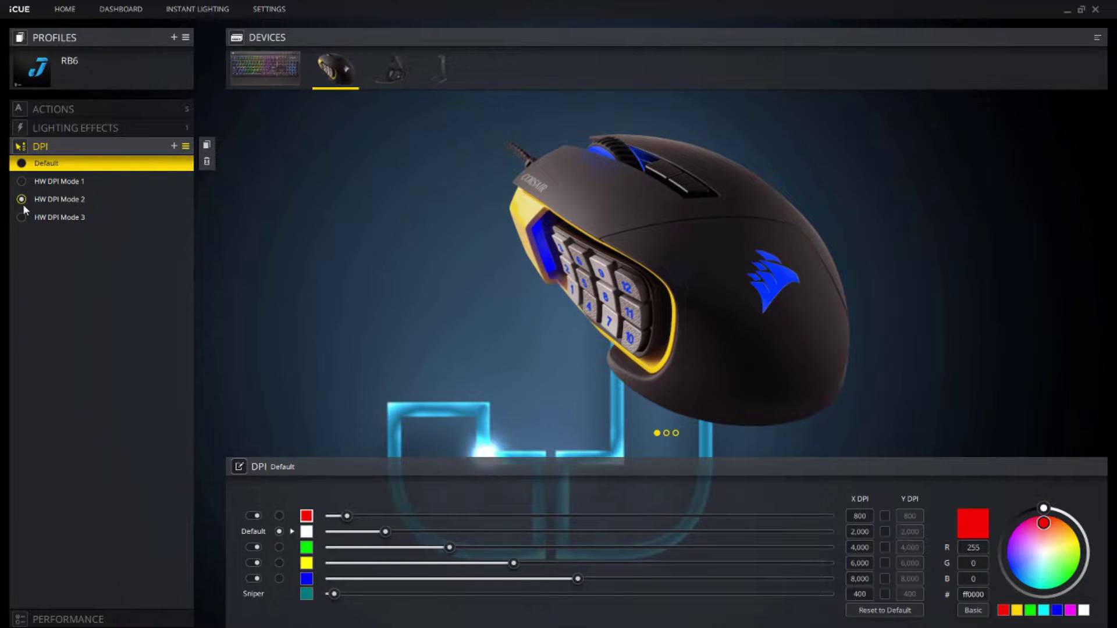
left_click(22, 217)
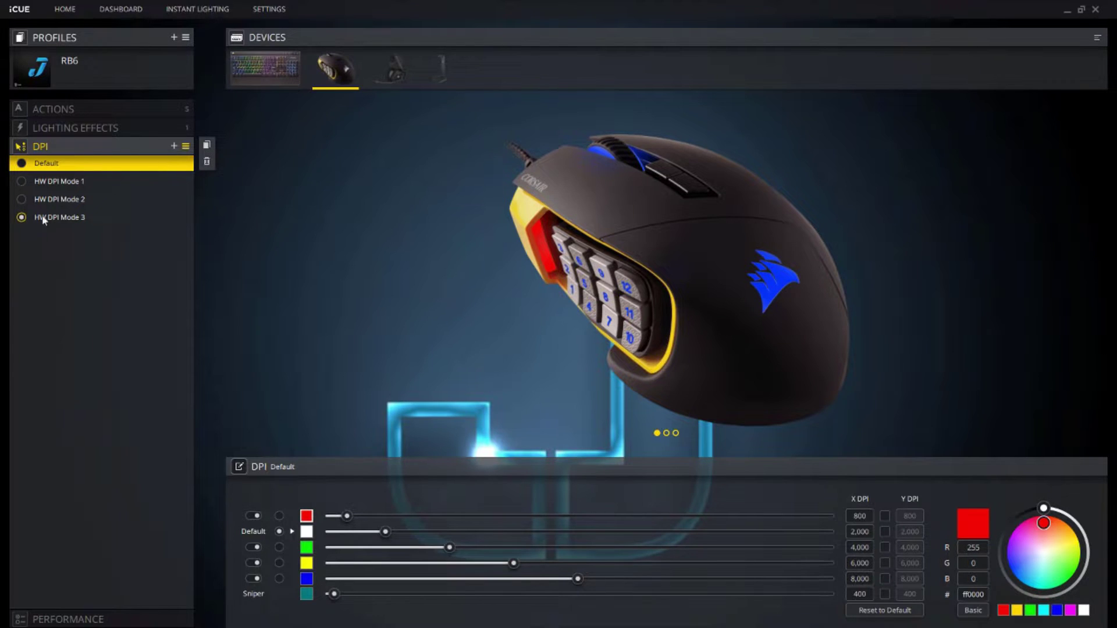
left_click(22, 164)
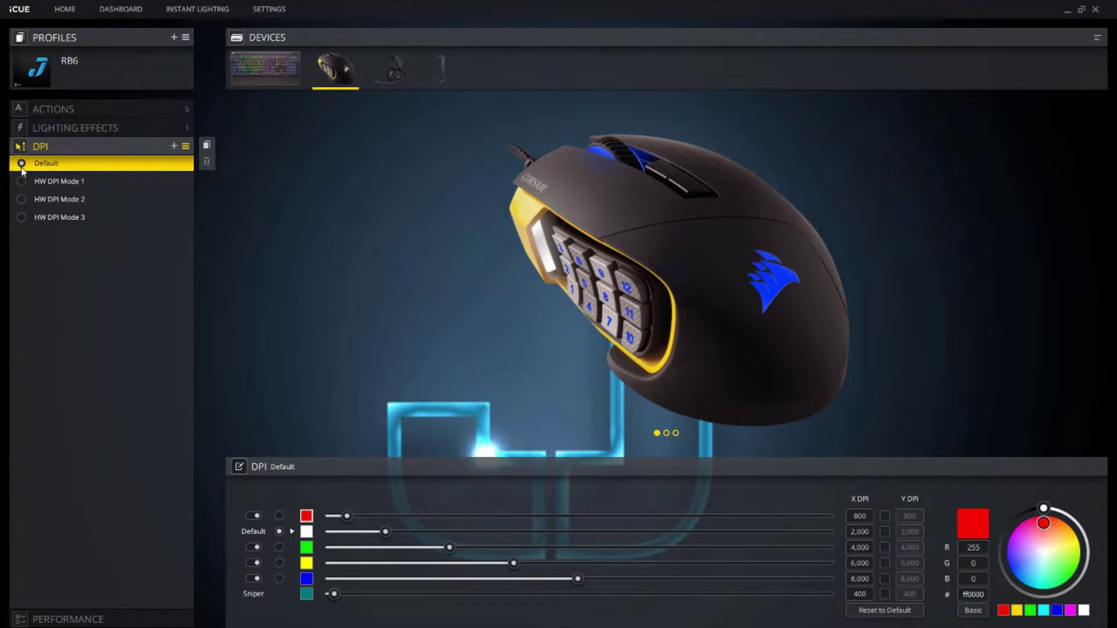
left_click(21, 181)
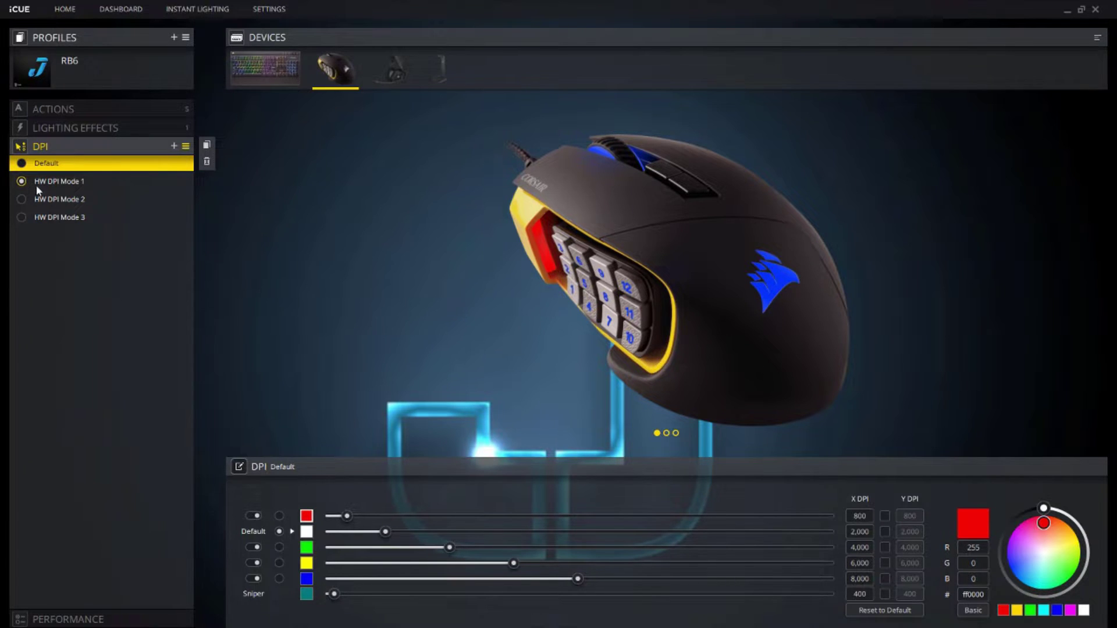
left_click(22, 164)
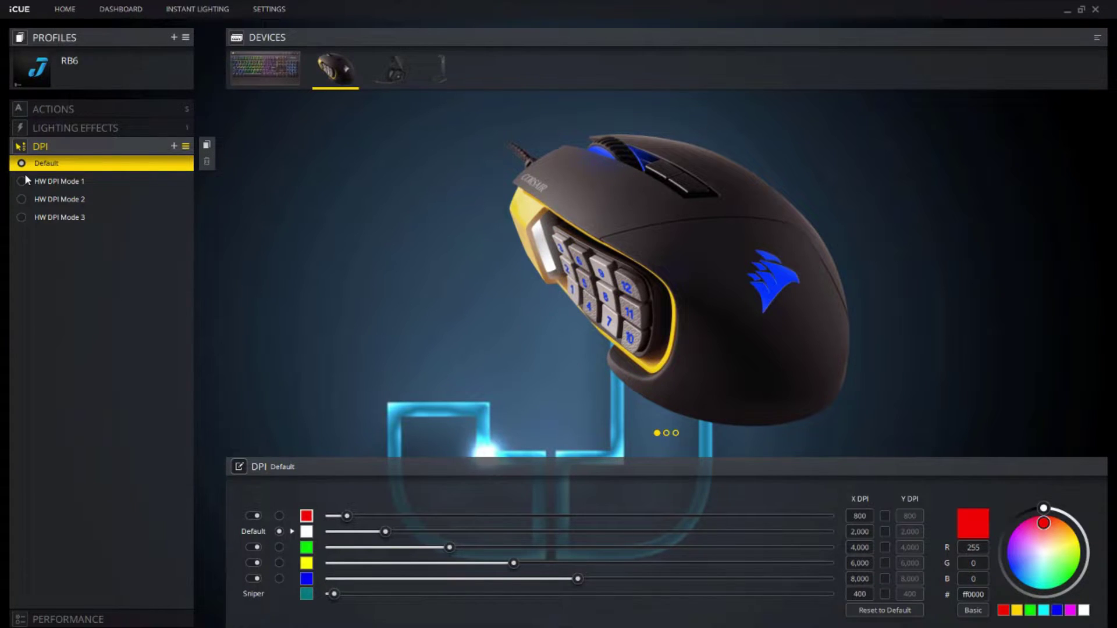
left_click(22, 182)
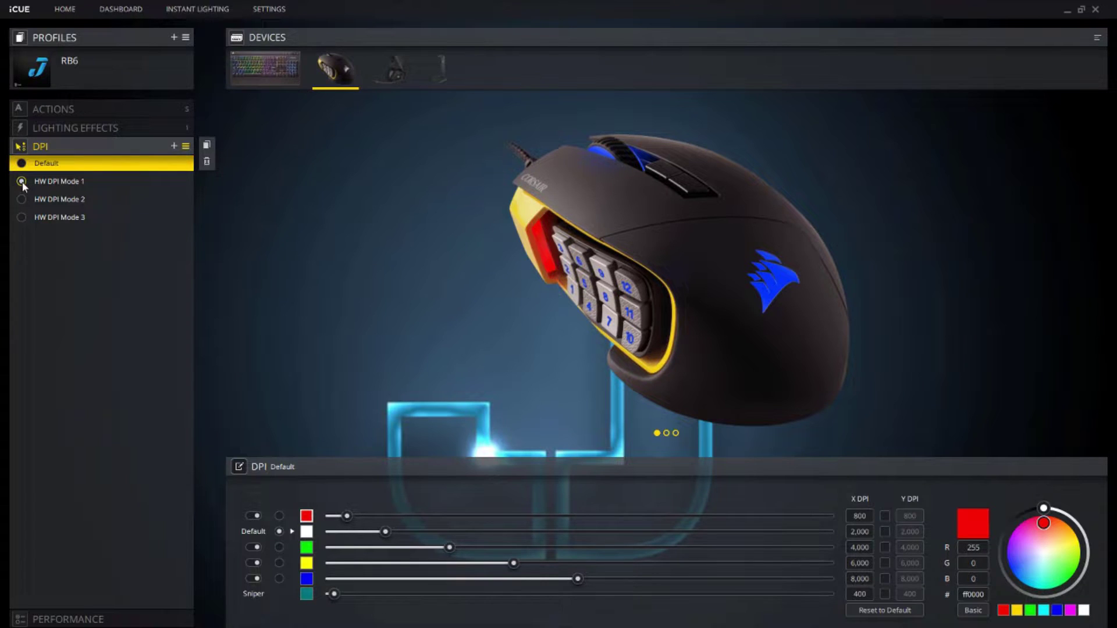
- Replace the HW DPI Mode 1 profile name with 'Youtube' and confirm it
left_click(130, 184)
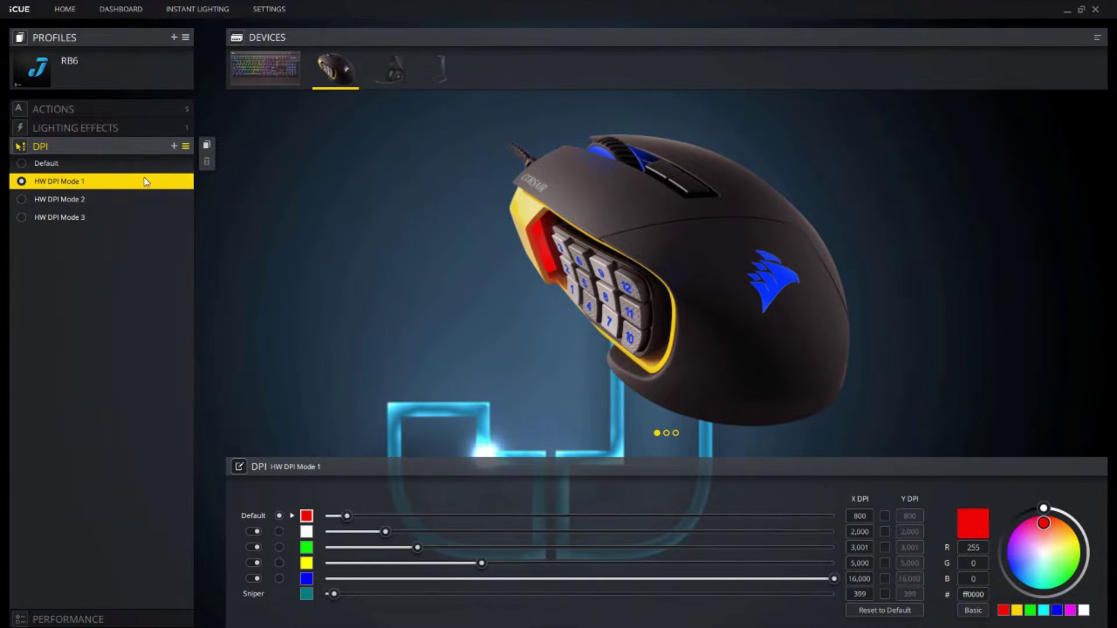
double_click(65, 181)
left_click_drag(85, 181, 1, 185)
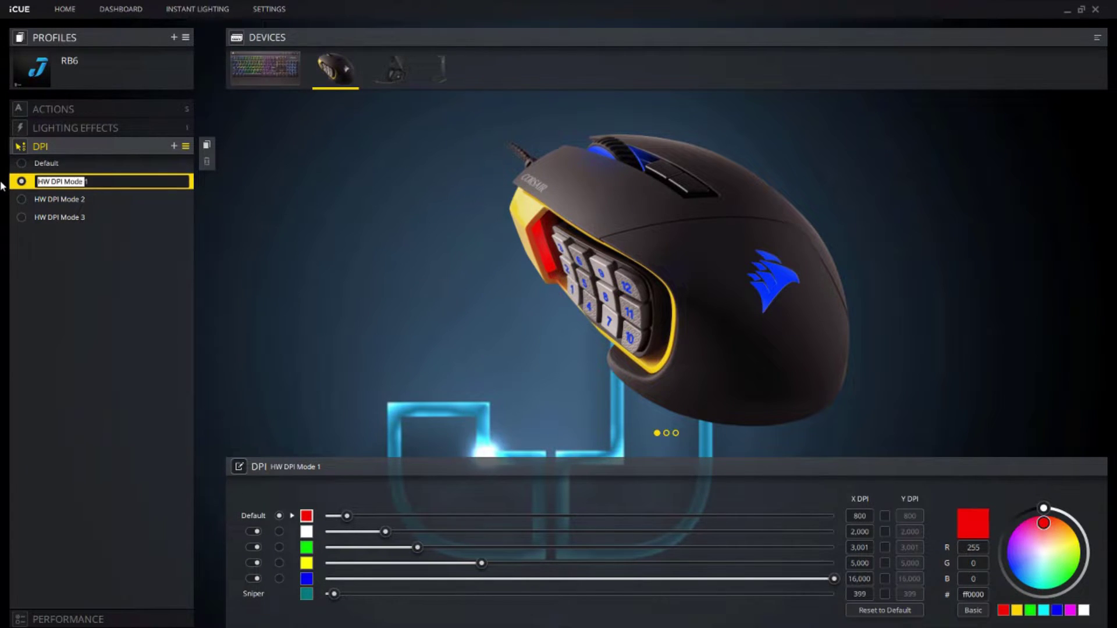
key("BackSpace")
key("BackSpace")
type("Youtube")
key("Return")
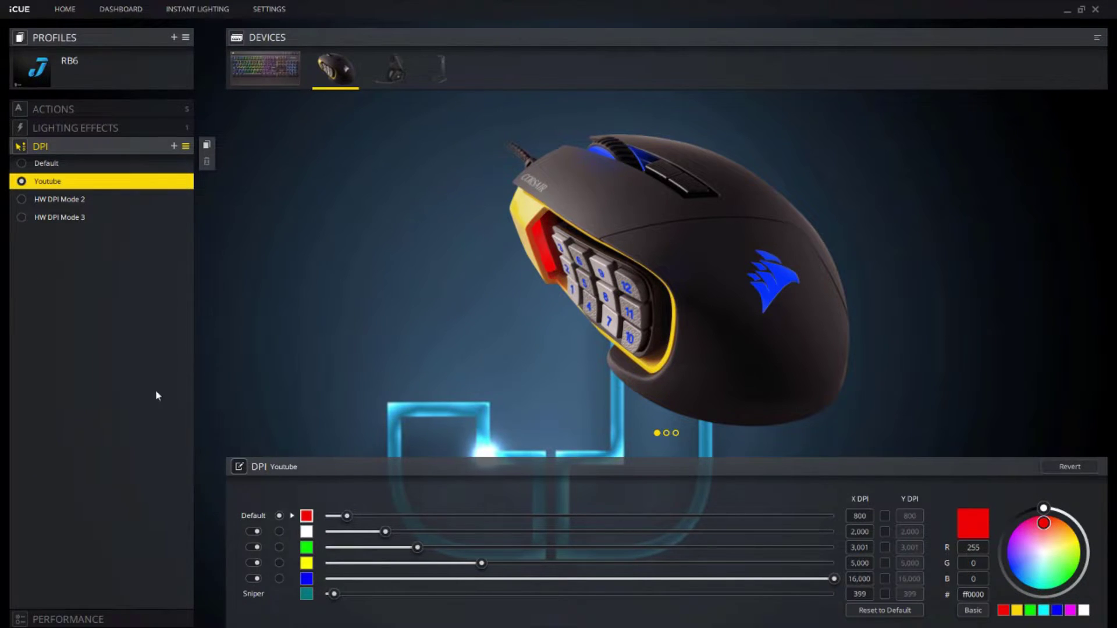
- Set the first stage's X DPI to 860, then link X and Y so both read 860
left_click(885, 516)
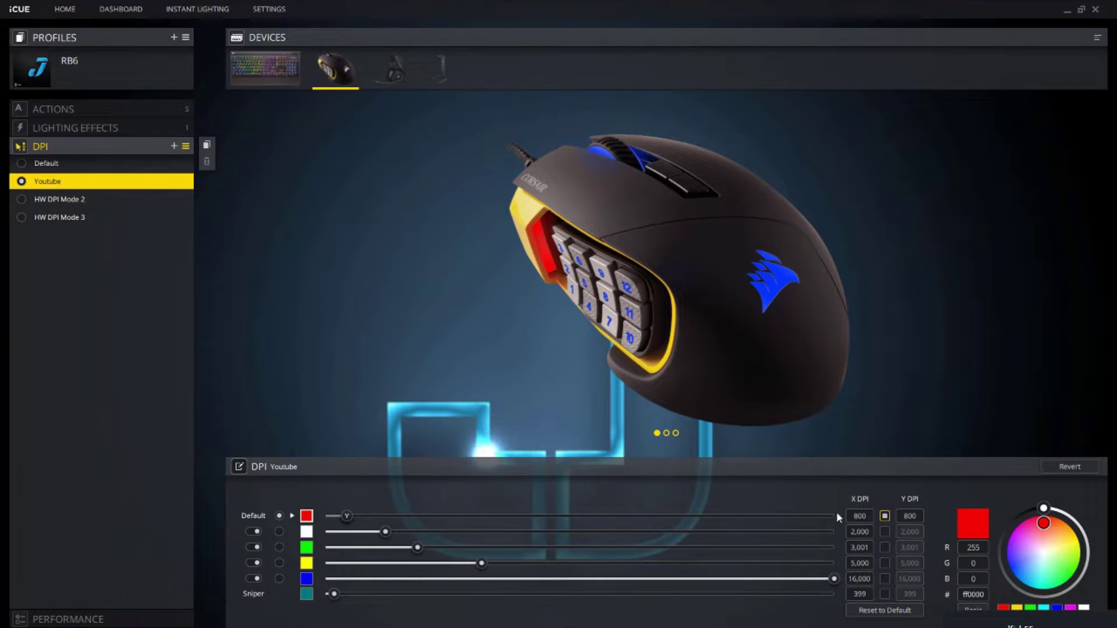
left_click(905, 516)
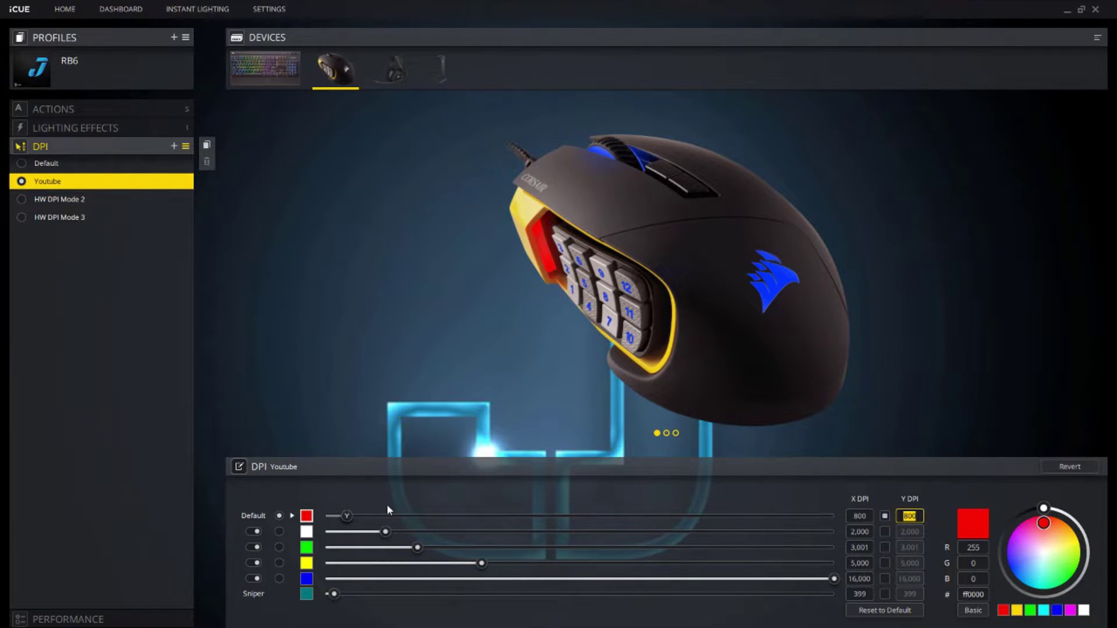
left_click_drag(347, 516, 351, 521)
left_click(884, 516)
left_click(885, 517)
double_click(858, 516)
left_click(348, 517)
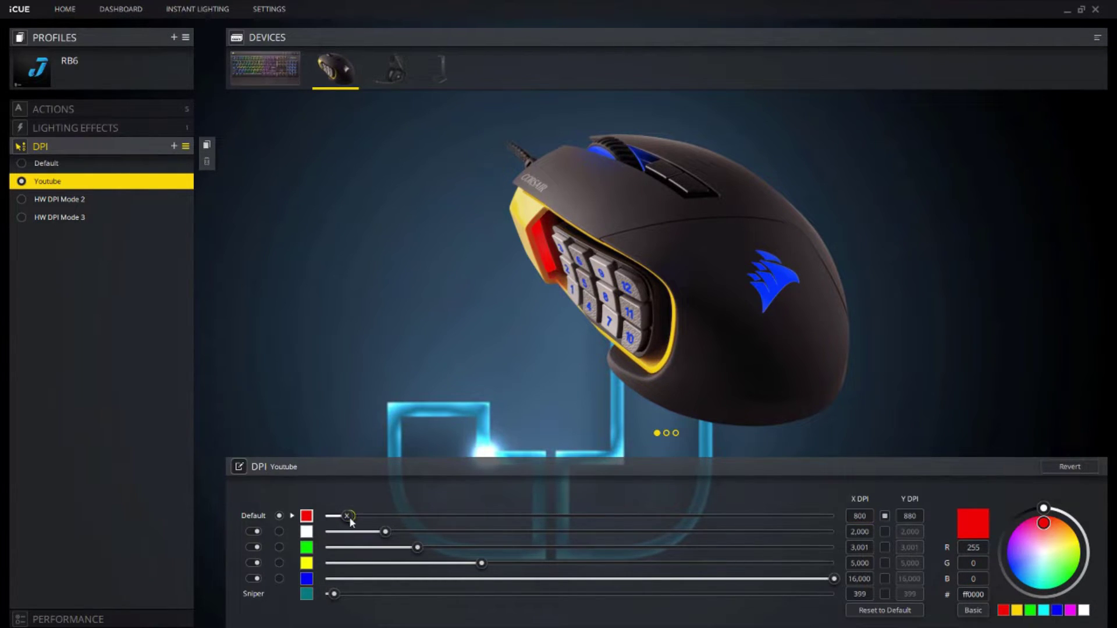
left_click(864, 518)
key("Return")
left_click(884, 517)
- Slide the first DPI stage down to 100, then up to 2,187
left_click_drag(349, 516, 68, 569)
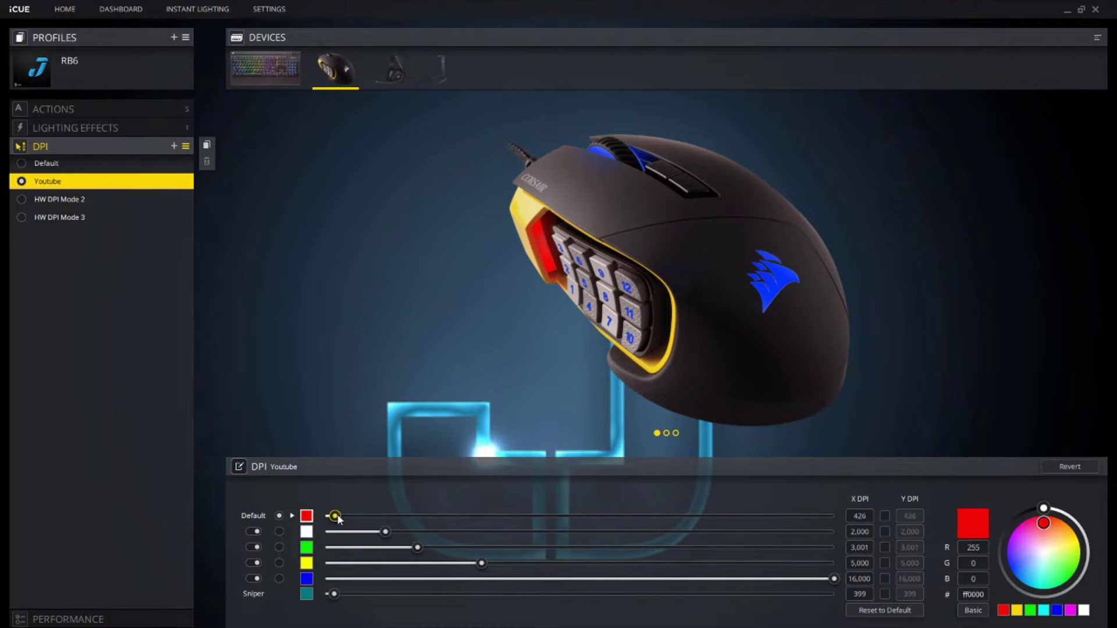
left_click_drag(336, 516, 391, 516)
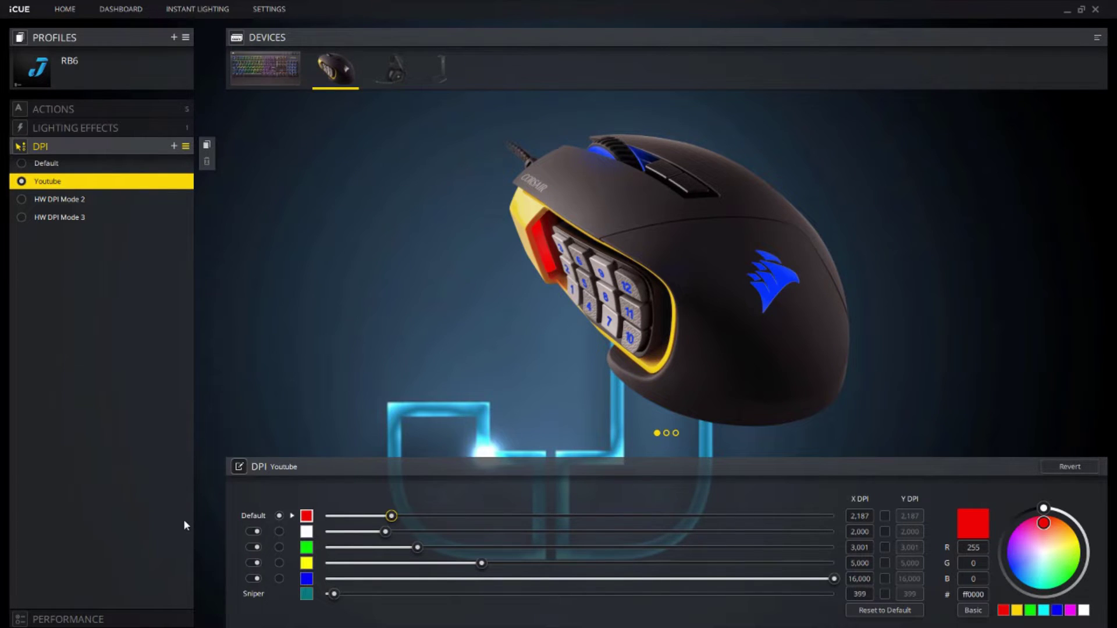
- Colour the first stage light blue and the second stage red
left_click(306, 532)
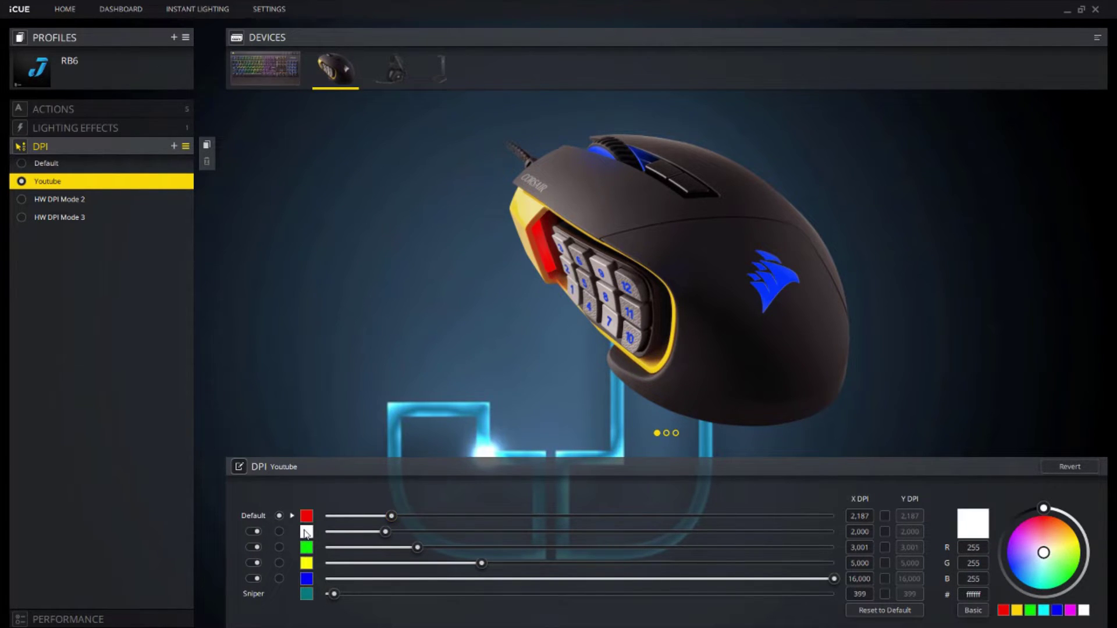
left_click(307, 516)
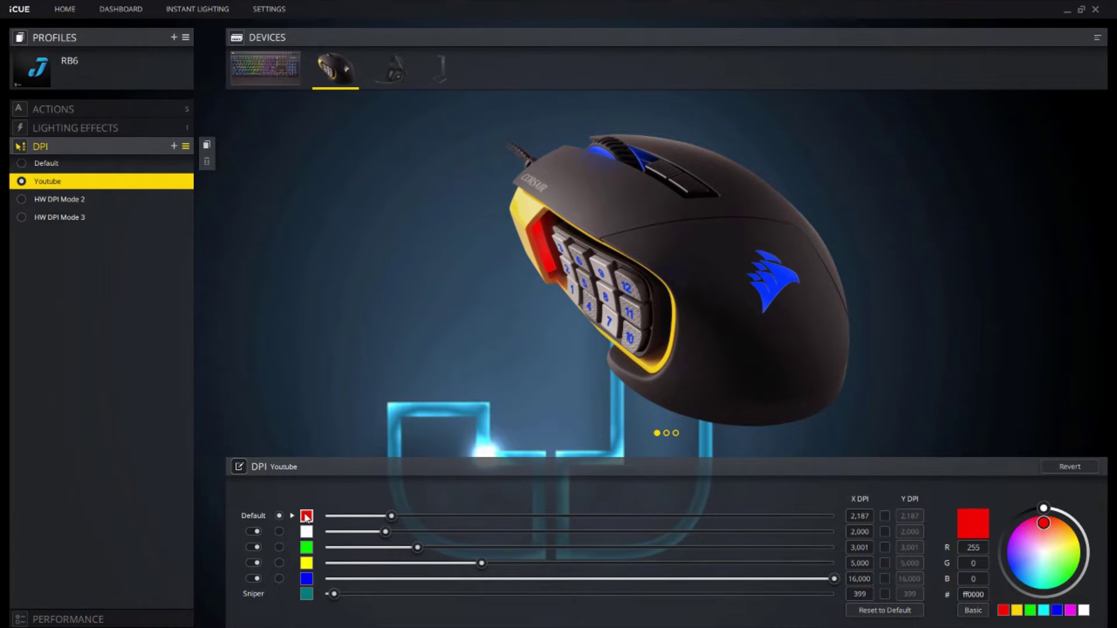
mouse_move(1038, 557)
left_mouse_down()
mouse_move(1015, 562)
mouse_move(1015, 576)
mouse_move(1037, 582)
left_mouse_up()
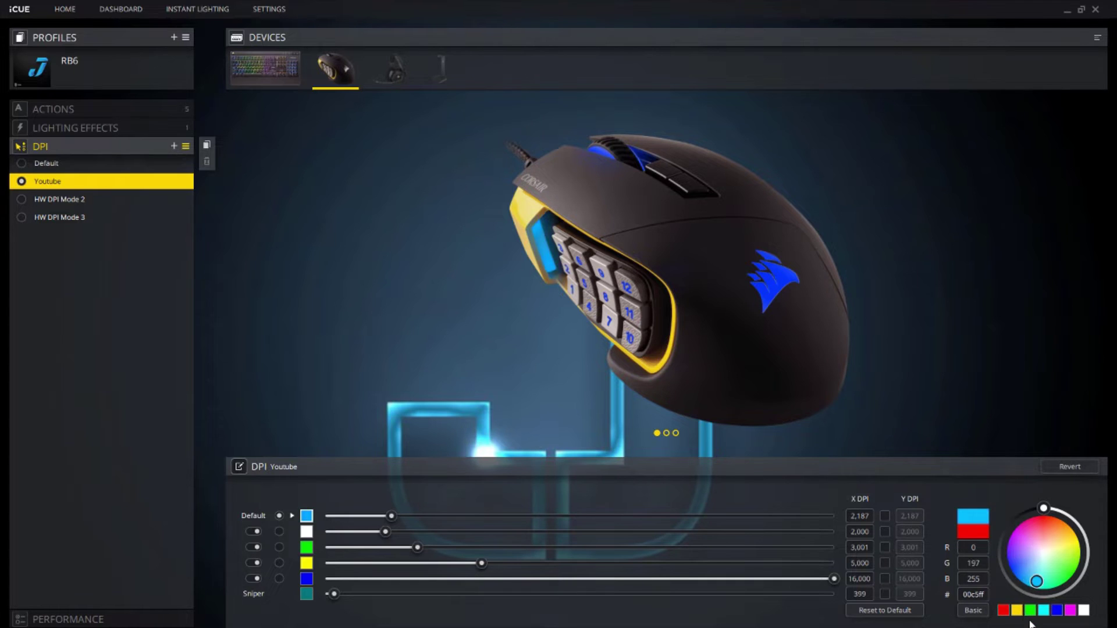
left_click(306, 532)
mouse_move(1051, 522)
left_mouse_down()
mouse_move(1055, 505)
mouse_move(1041, 510)
mouse_move(1033, 490)
mouse_move(1043, 487)
left_mouse_up()
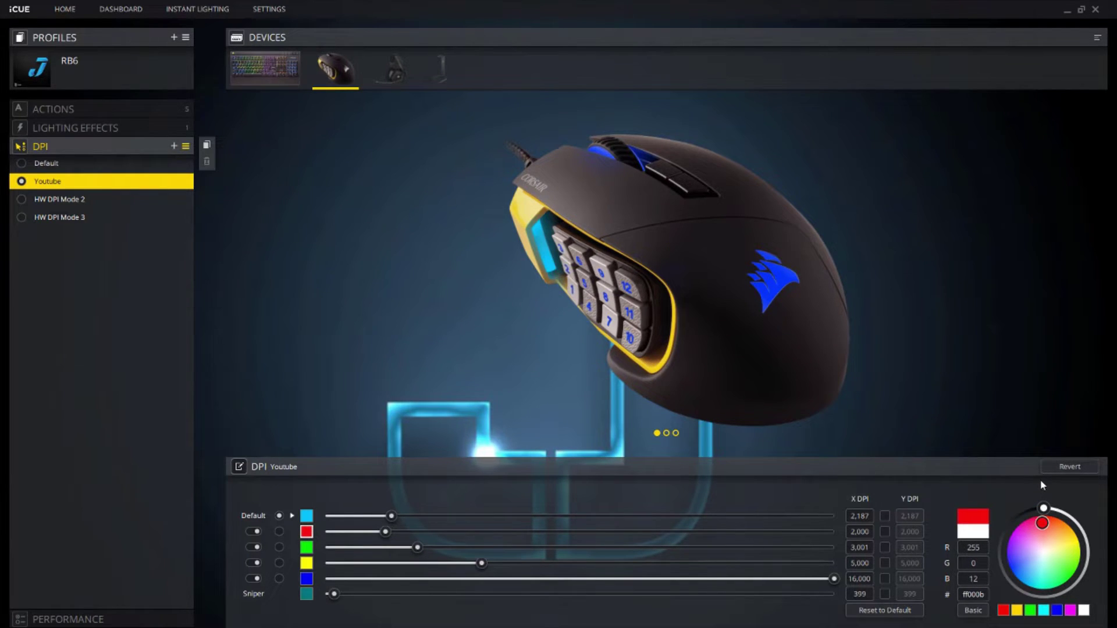
- Raise stage two to 3,385 DPI and stage three to 4,946 DPI
left_click_drag(386, 532, 431, 536)
left_click(306, 548)
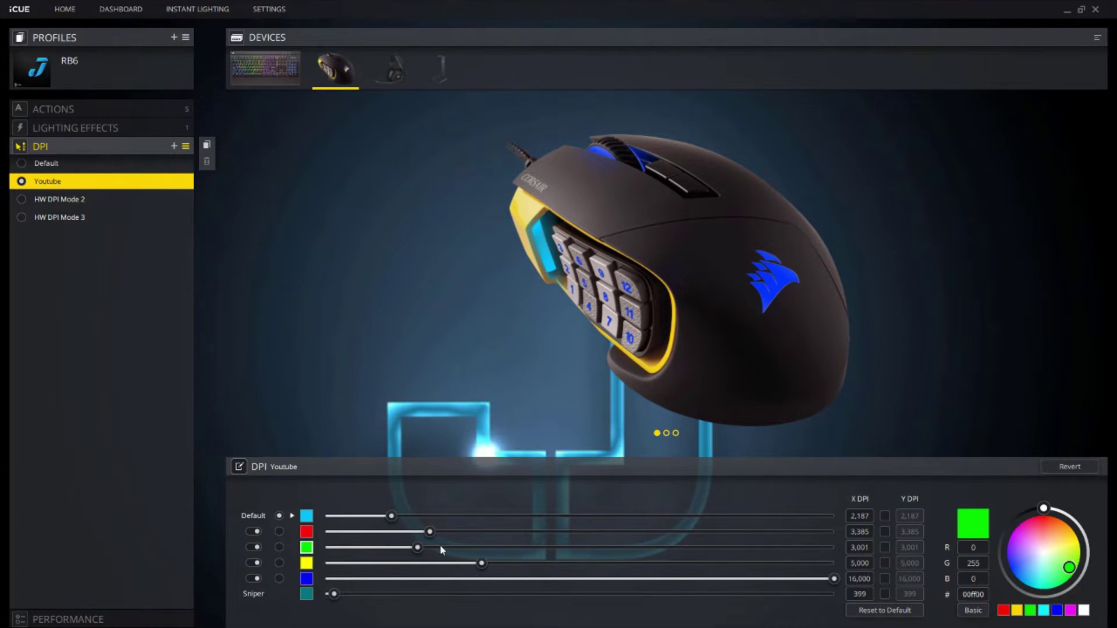
left_click_drag(423, 549, 507, 569)
left_click(307, 563)
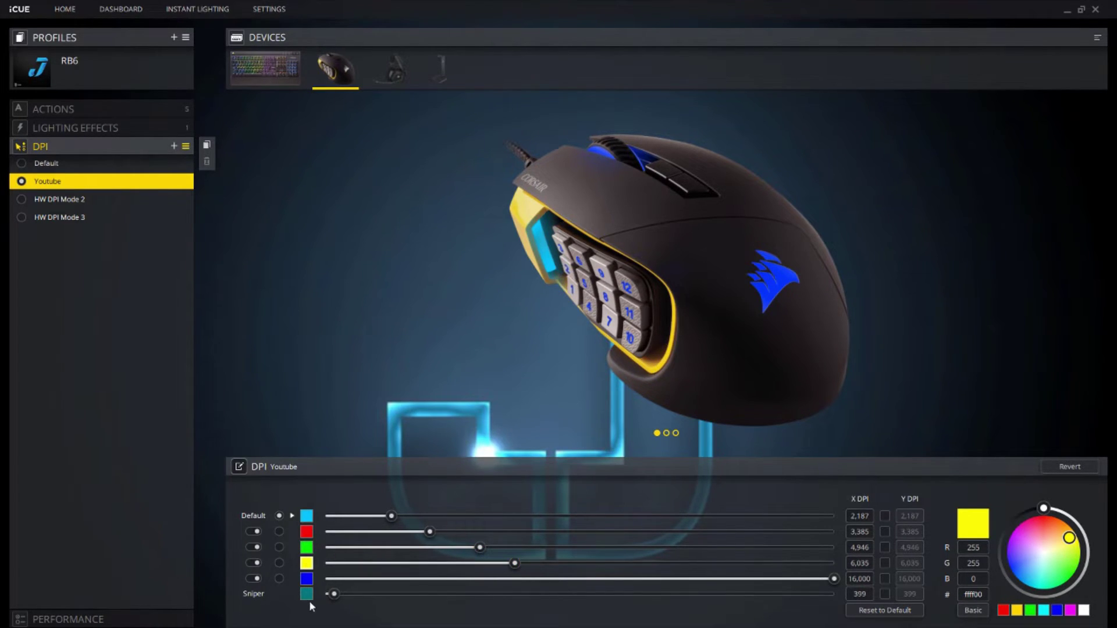
- Change the fifth stage's colour from blue to purple
left_click(310, 580)
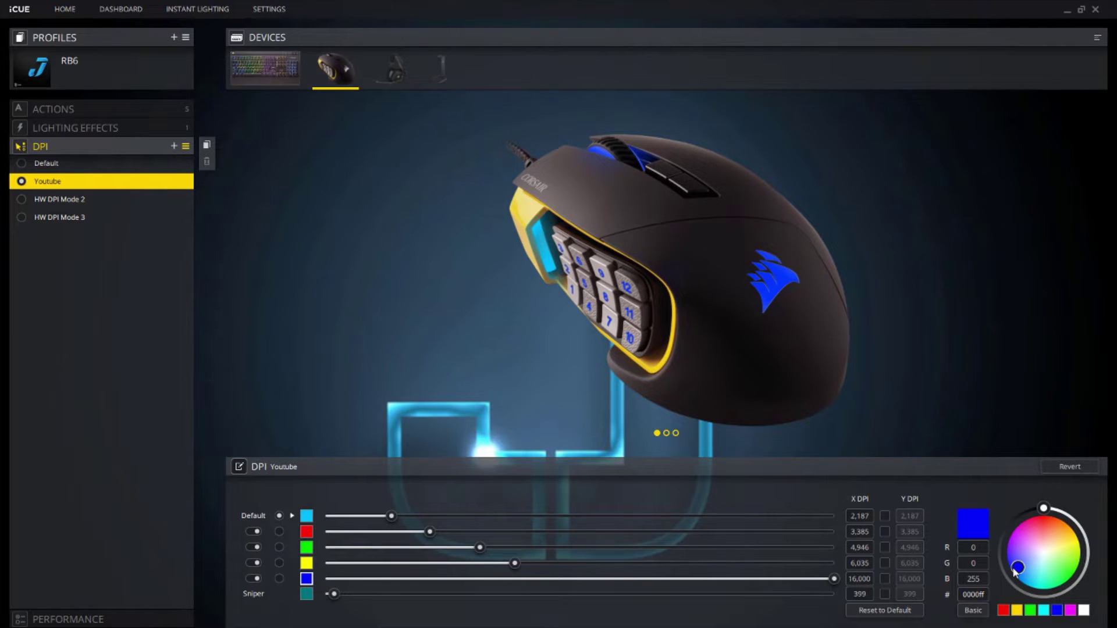
left_click(1073, 547)
left_click_drag(1081, 550, 1014, 548)
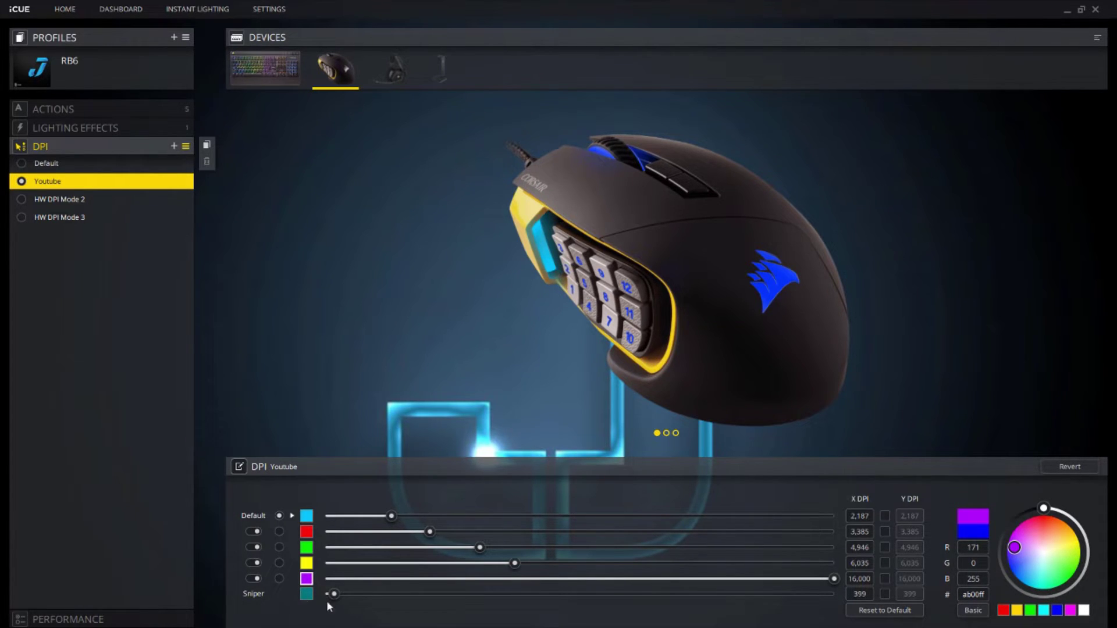
- Load the Sniper stage's teal colour (#007f7f) into the colour picker
left_click(306, 594)
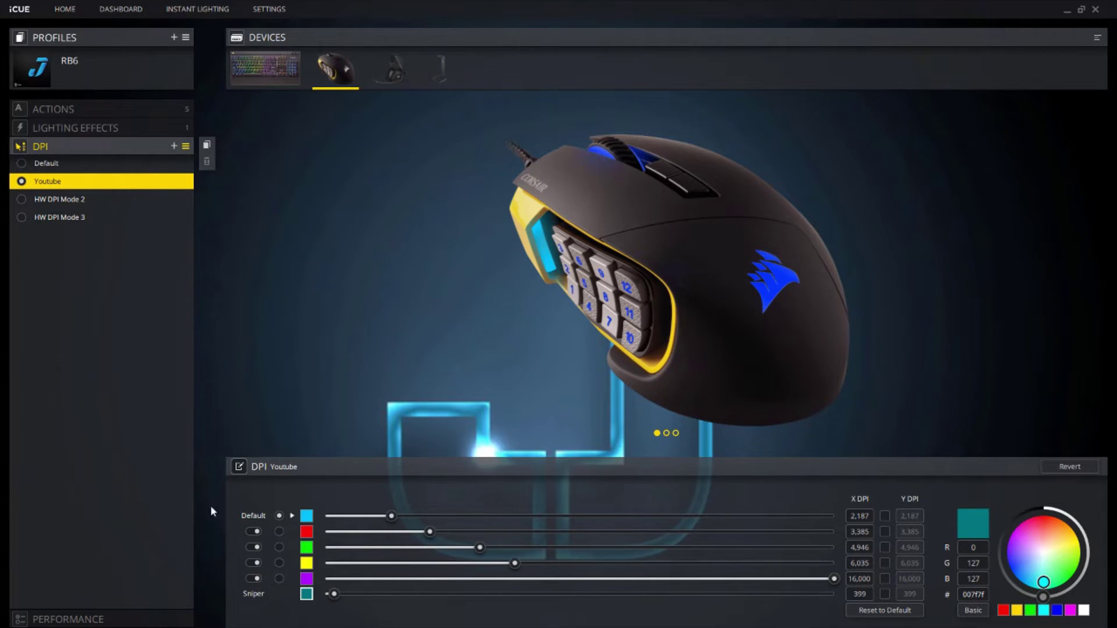
left_click(253, 533)
left_click(253, 534)
left_click(253, 531)
left_click(253, 531)
left_click(252, 531)
left_click(253, 547)
left_click(252, 563)
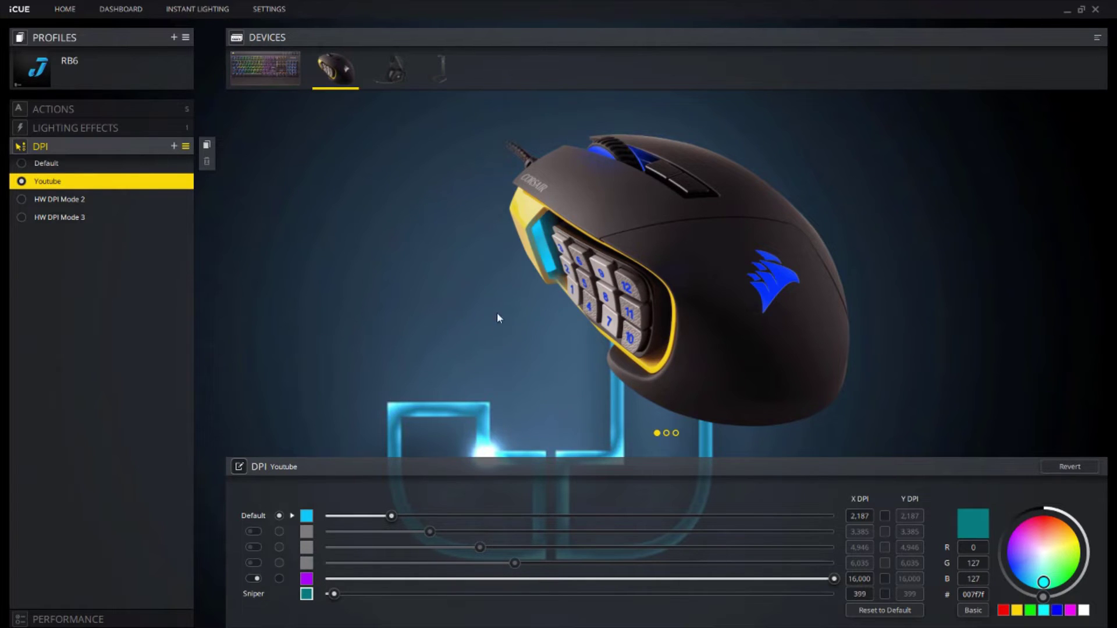
left_click(254, 532)
left_click(254, 547)
left_click(253, 563)
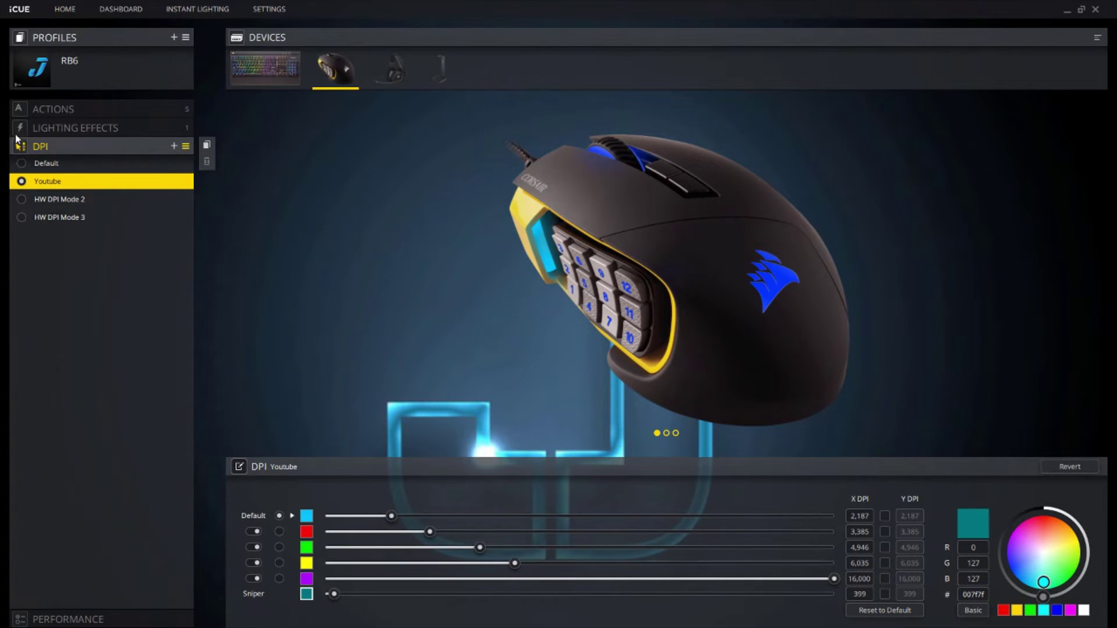
- Collapse the DPI section and switch to the mouse's Surface Calibration screen
left_click(53, 149)
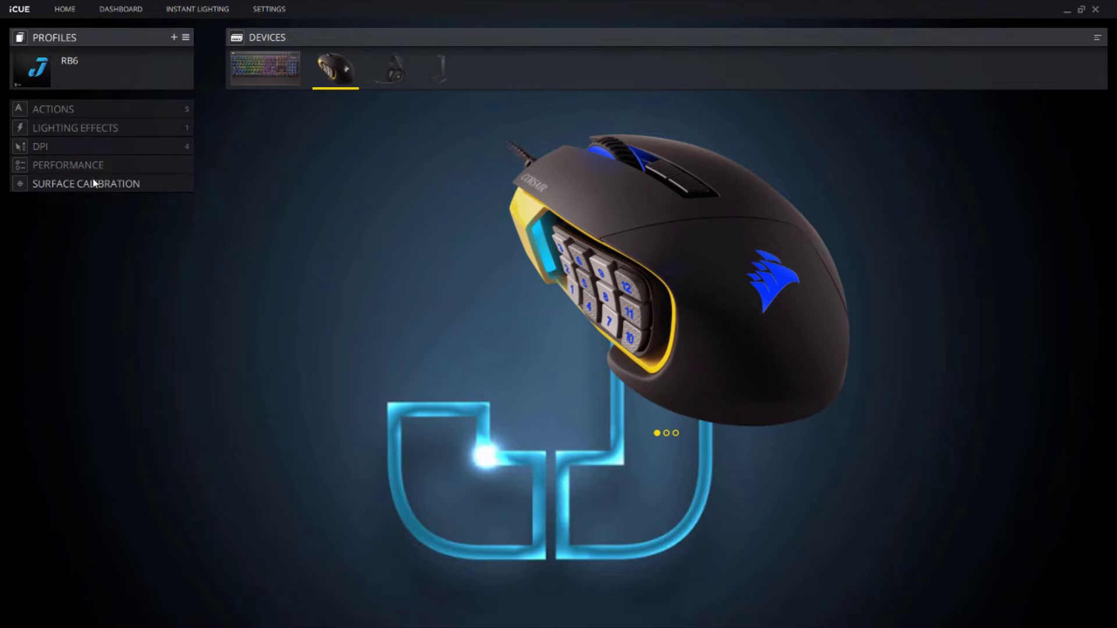
left_click(94, 184)
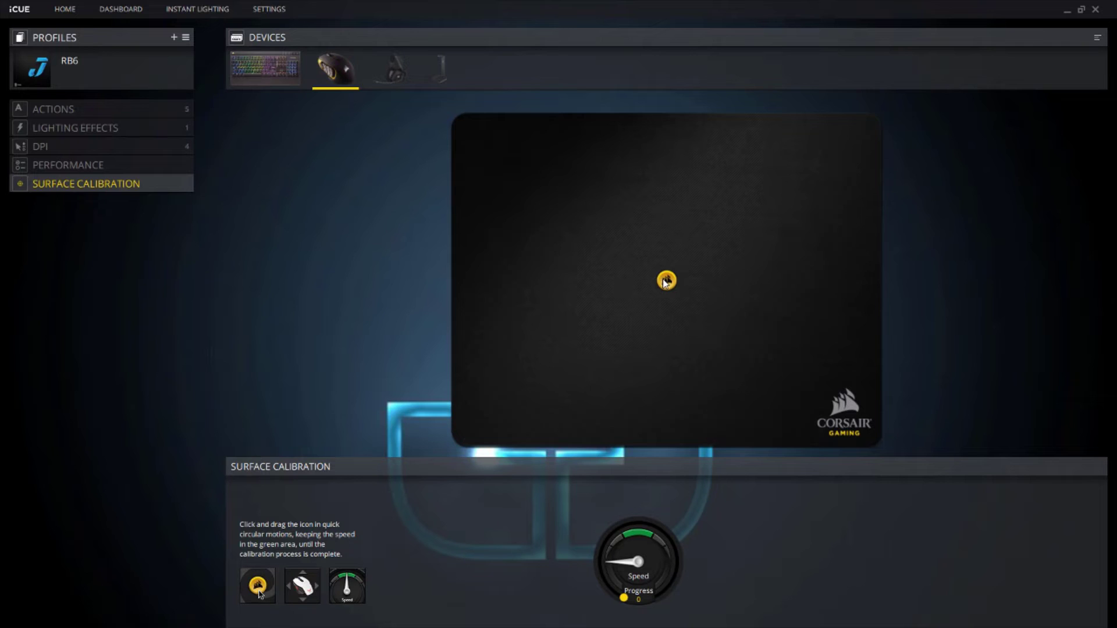
- Circle the calibration icon on the mousepad until calibration reports complete
mouse_move(666, 282)
left_mouse_down()
mouse_move(666, 252)
mouse_move(653, 302)
mouse_move(618, 306)
mouse_move(634, 317)
mouse_move(639, 279)
mouse_move(655, 375)
mouse_move(666, 328)
mouse_move(599, 326)
mouse_move(663, 320)
mouse_move(648, 304)
mouse_move(658, 314)
left_mouse_up()
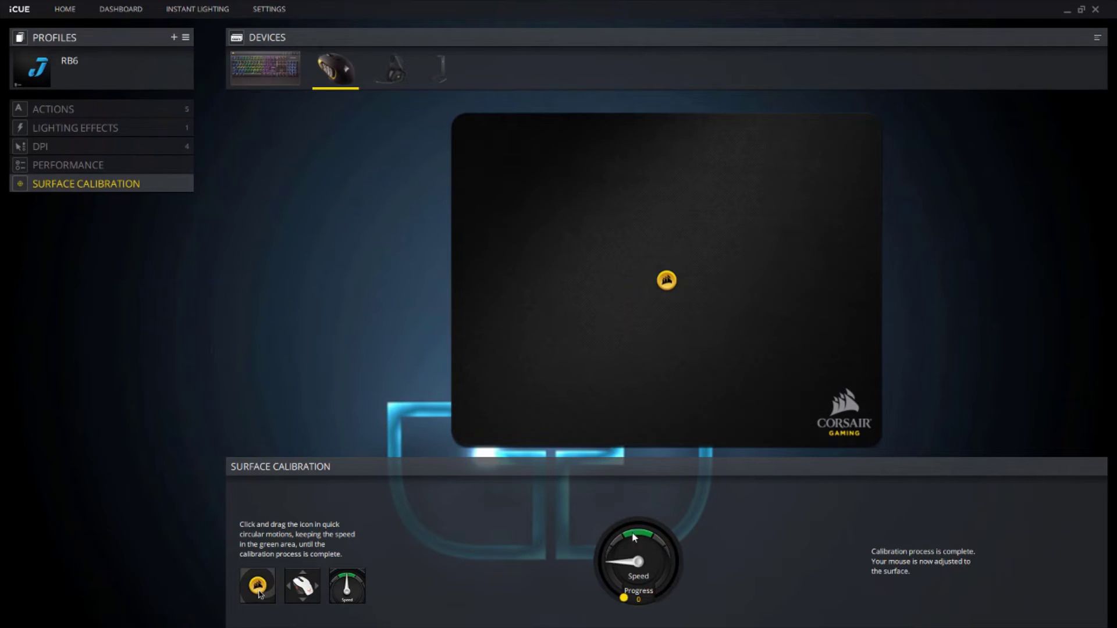